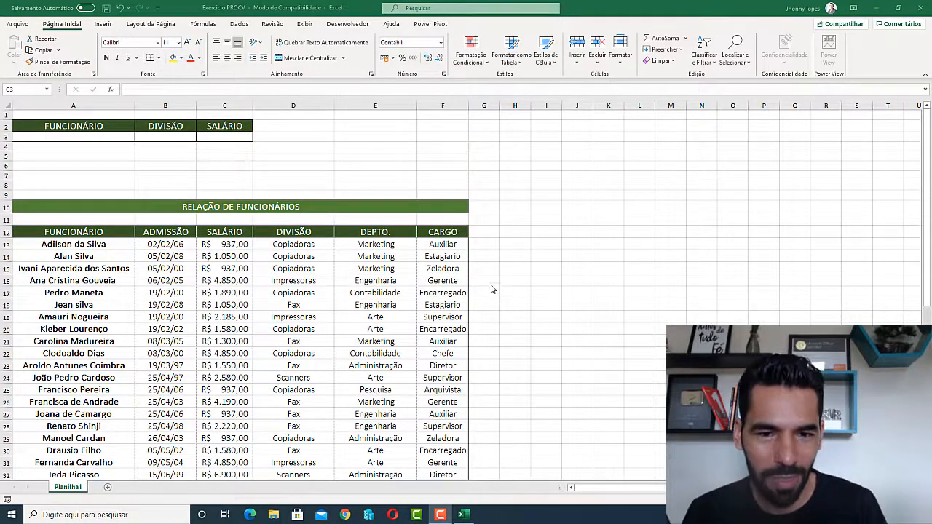
Inspect the lookup cells A3, B3 and C3 of the employee lookup row.
{"action": "left_click", "coordinate": [119, 138]}
{"action": "left_click", "coordinate": [165, 136]}
{"action": "left_click", "coordinate": [210, 136]}
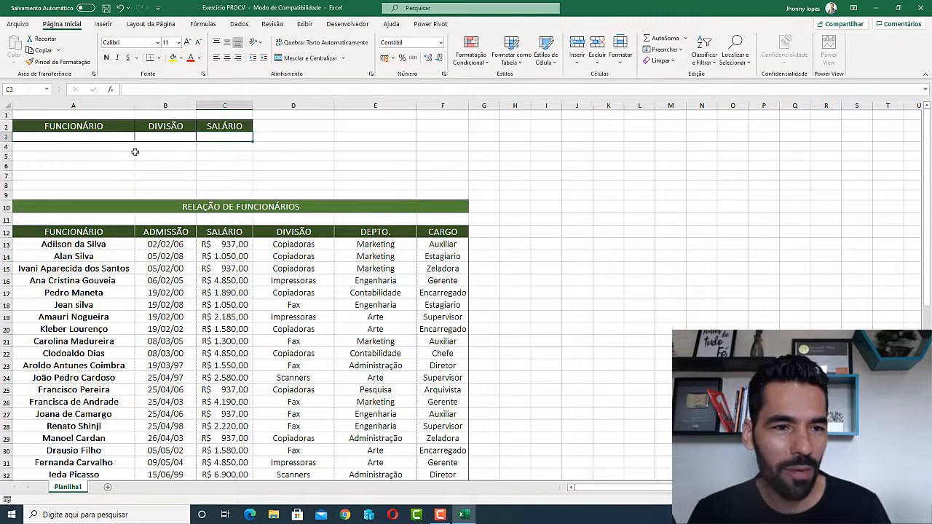
{"action": "left_click", "coordinate": [73, 137]}
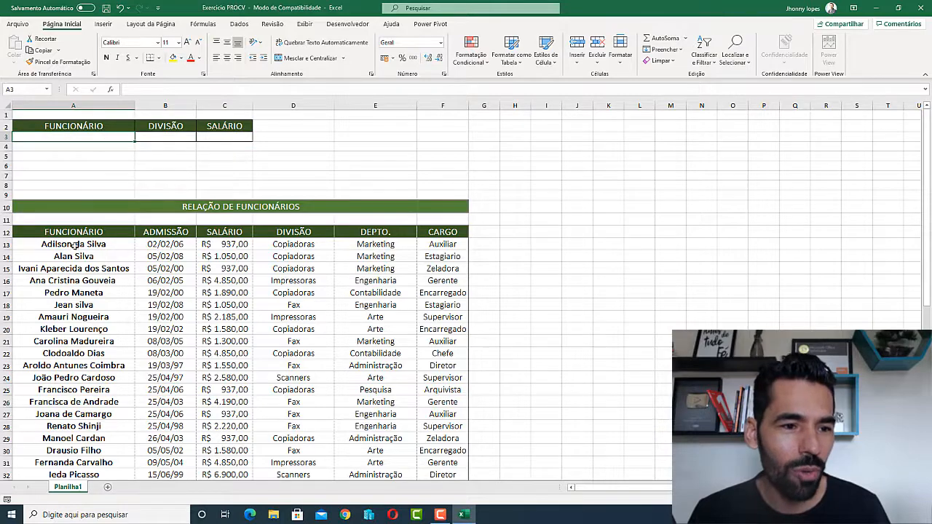
{"action": "scroll", "coordinate": [64, 328], "scroll_direction": "down", "scroll_amount": 5}
{"action": "scroll", "coordinate": [109, 218], "scroll_direction": "up", "scroll_amount": 5}
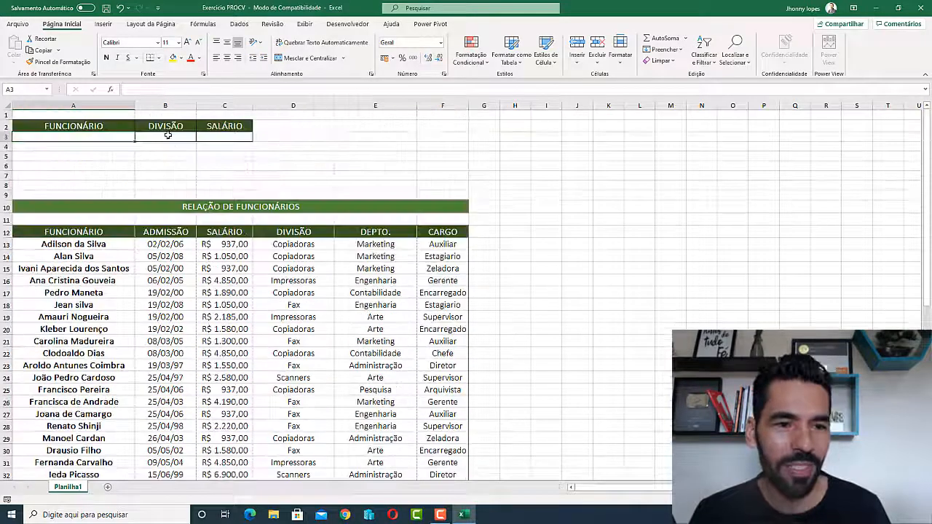
{"action": "left_click", "coordinate": [168, 135]}
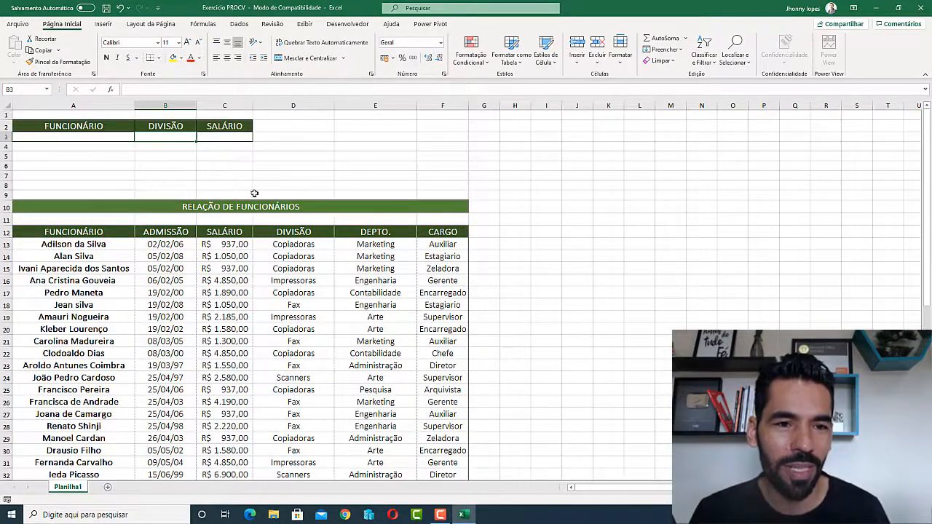
{"action": "left_click", "coordinate": [240, 136]}
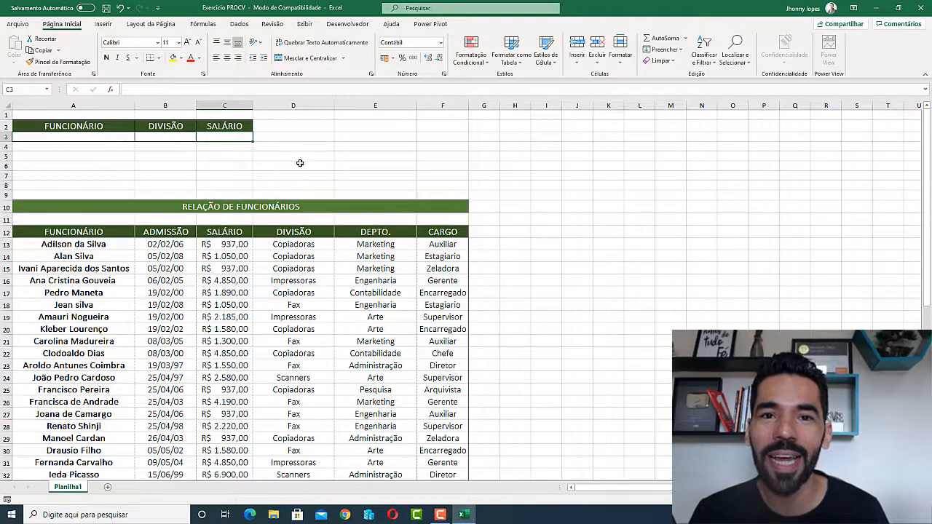
{"action": "left_click", "coordinate": [96, 136]}
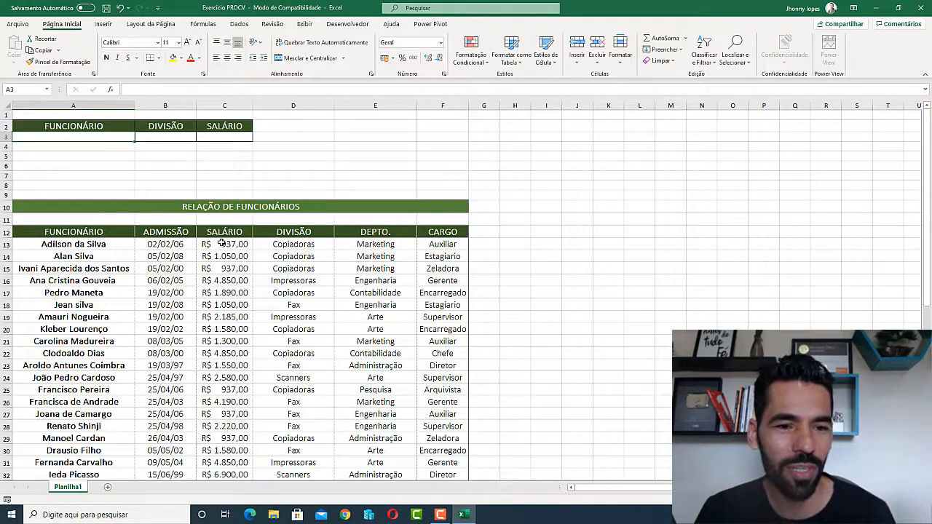
Enter an employee's full name in cell A3.
{"action": "scroll", "coordinate": [235, 269], "scroll_direction": "down", "scroll_amount": 11}
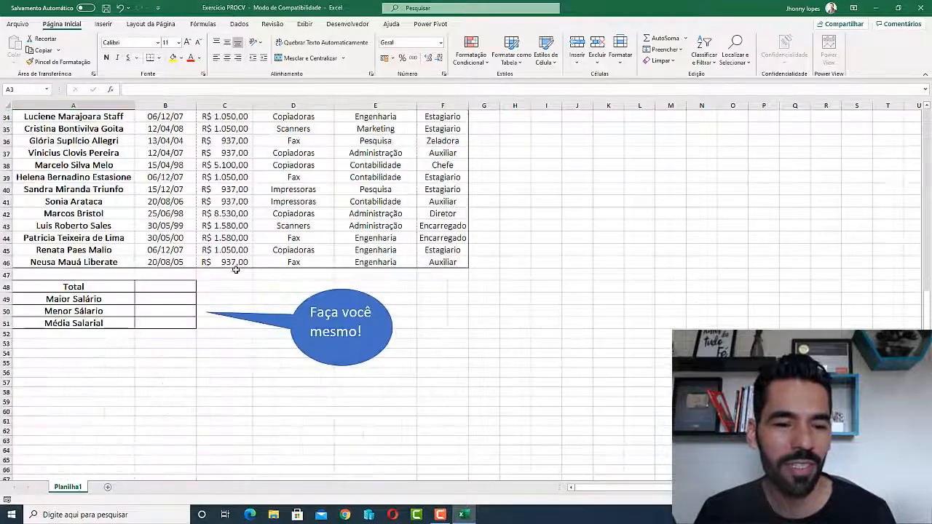
{"action": "scroll", "coordinate": [235, 270], "scroll_direction": "down", "scroll_amount": 3}
{"action": "scroll", "coordinate": [235, 268], "scroll_direction": "up", "scroll_amount": 2}
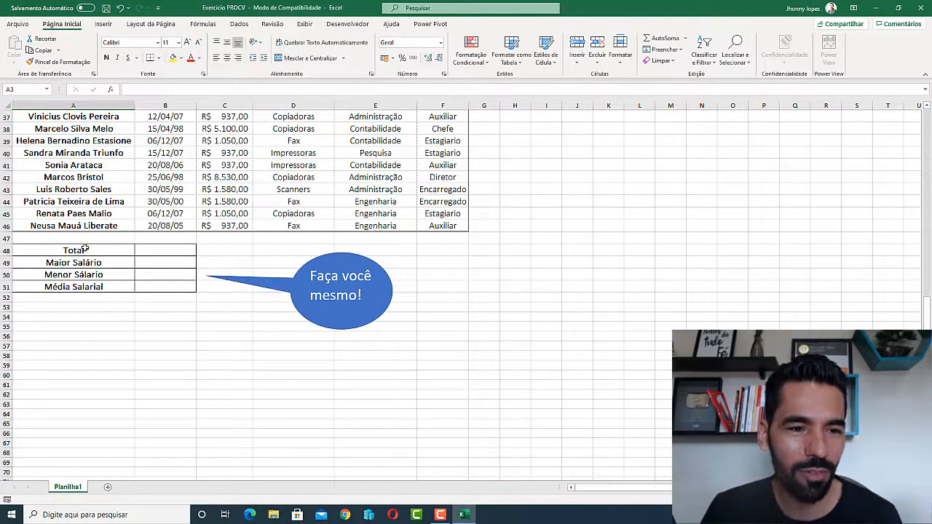
{"action": "scroll", "coordinate": [124, 306], "scroll_direction": "up", "scroll_amount": 12}
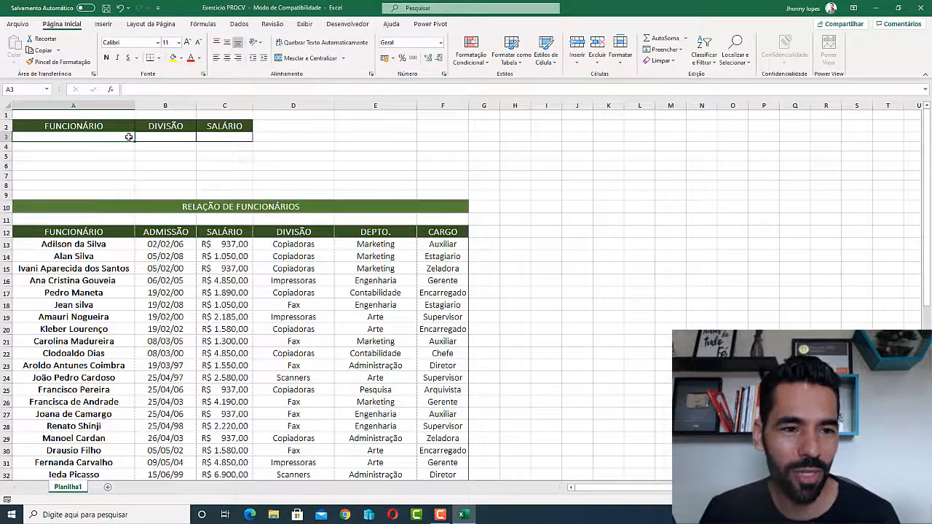
{"action": "type", "text": "Alan"}
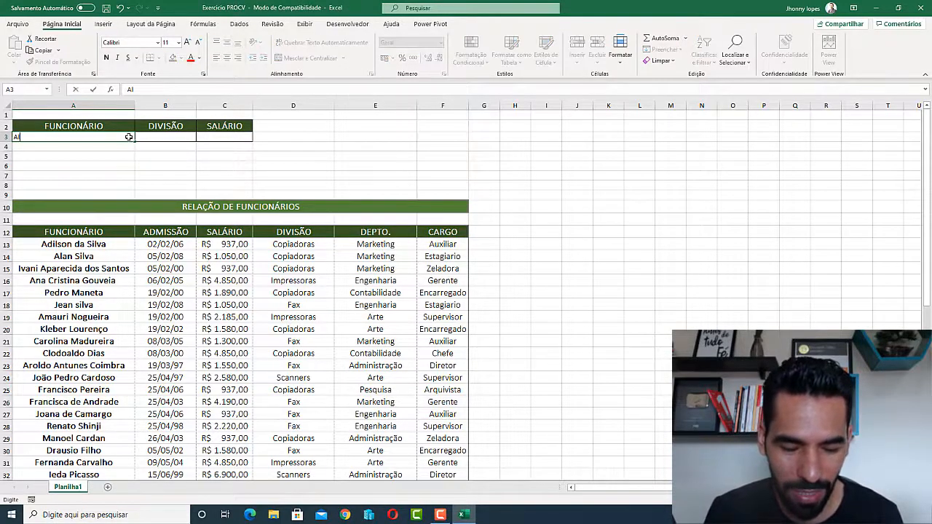
{"action": "type", "text": " Silva"}
{"action": "key", "text": "Return"}
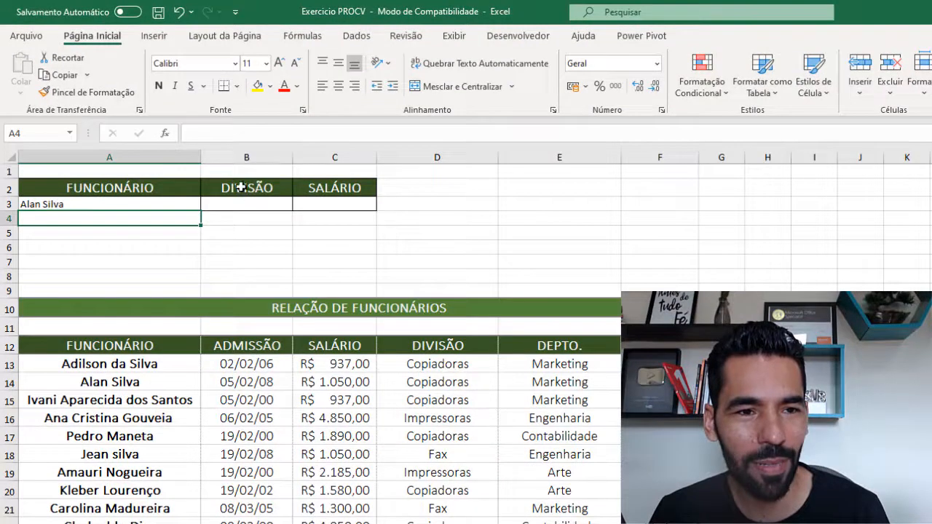
Set A3:C3 to font size 16 and begin a =procv formula in B3.
{"action": "left_click", "coordinate": [249, 202]}
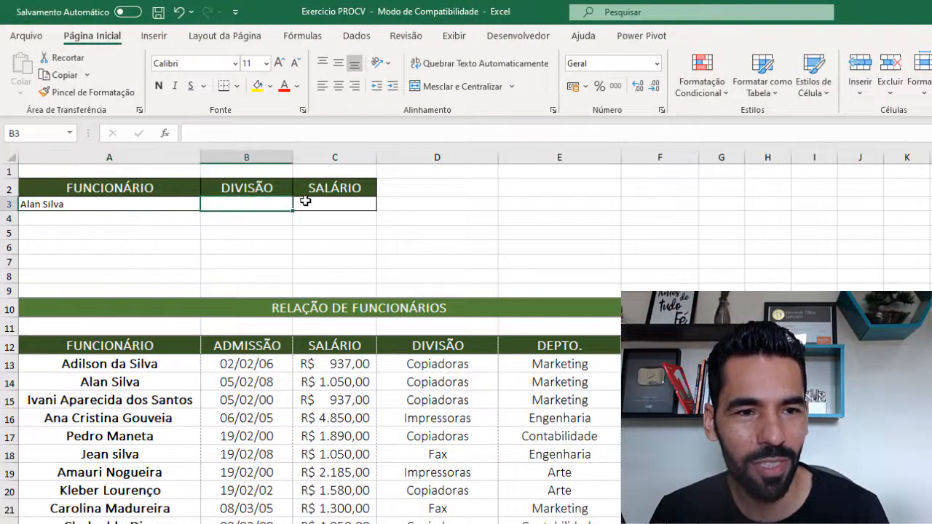
{"action": "left_click", "coordinate": [332, 205]}
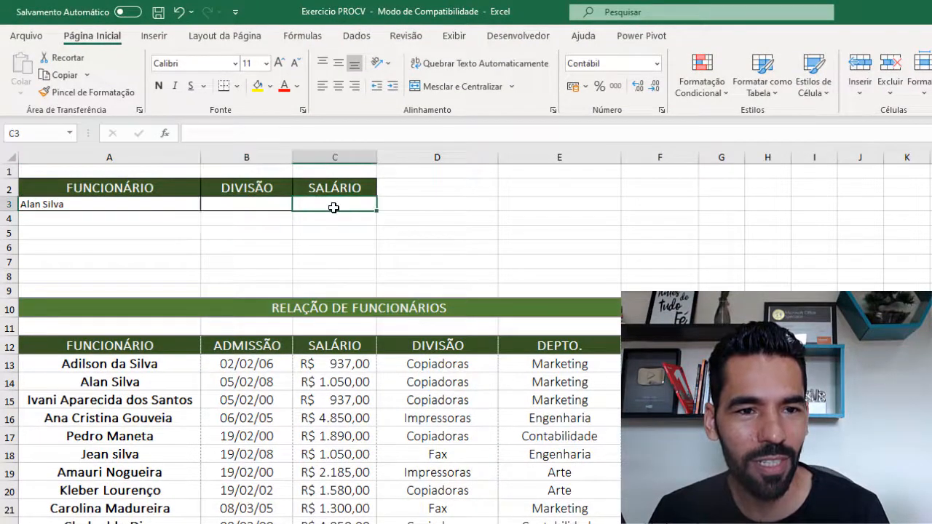
{"action": "left_click", "coordinate": [154, 203]}
{"action": "left_click_drag", "start_coordinate": [214, 204], "coordinate": [332, 204]}
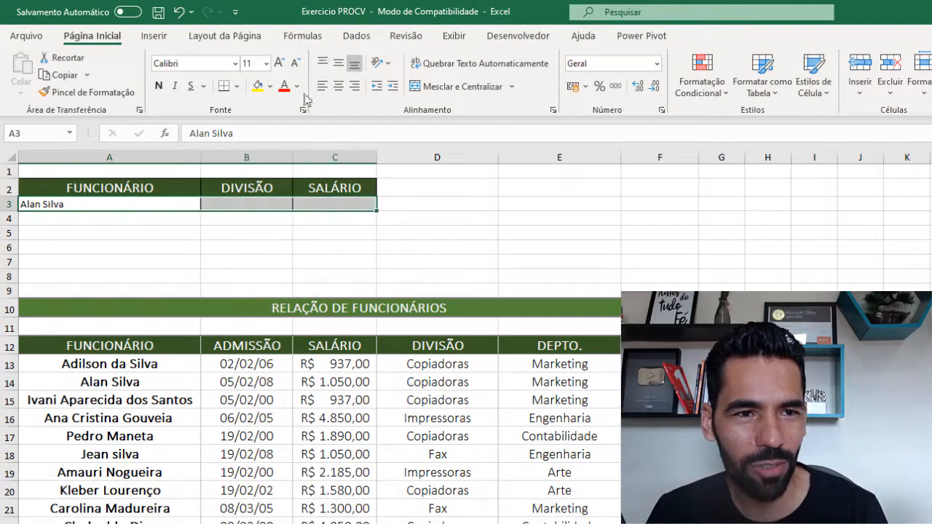
{"action": "left_click", "coordinate": [254, 64]}
{"action": "type", "text": "16"}
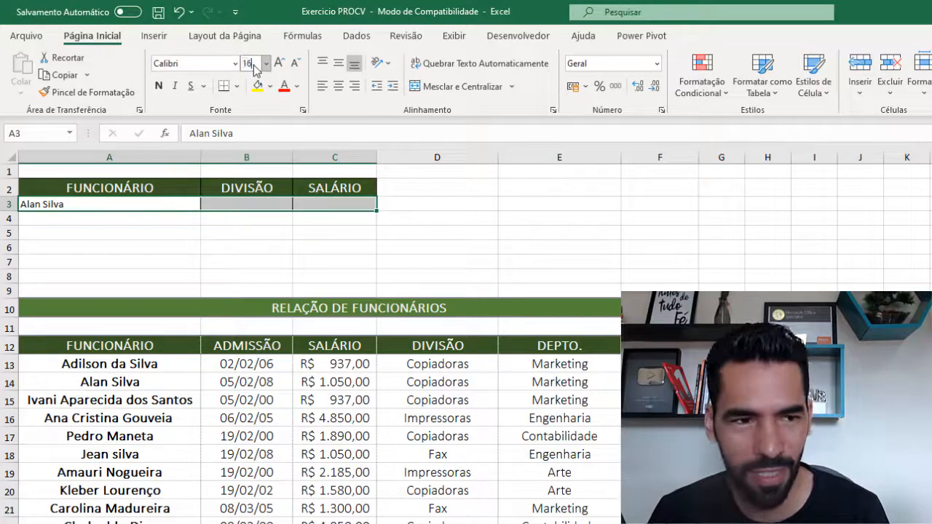
{"action": "key", "text": "Return"}
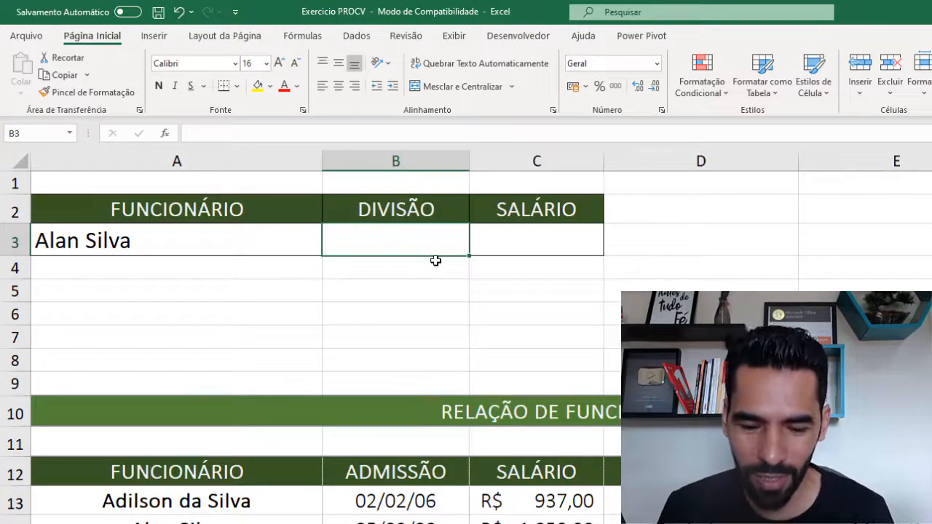
{"action": "type", "text": "=procv"}
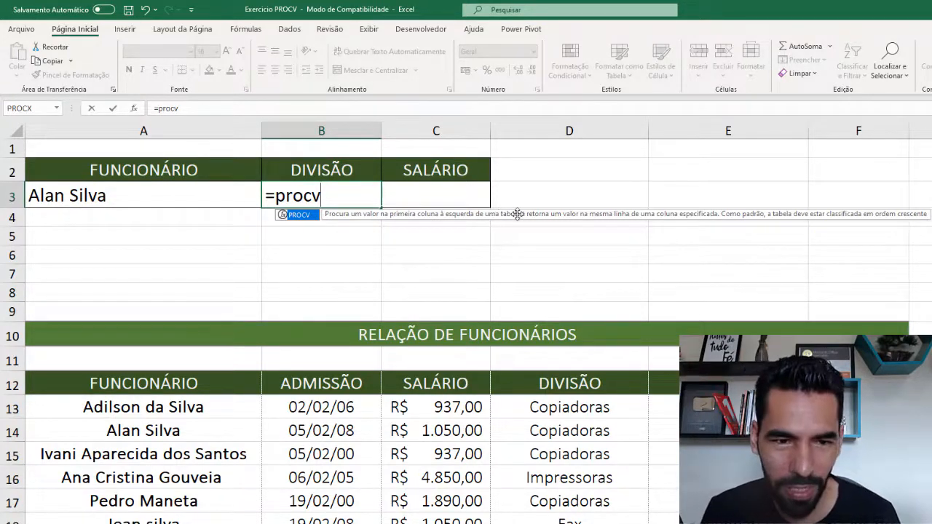
Extend the B3 formula to =procv(A3;A12:F46 with A3 as lookup value and the employee table as range.
{"action": "type", "text": "("}
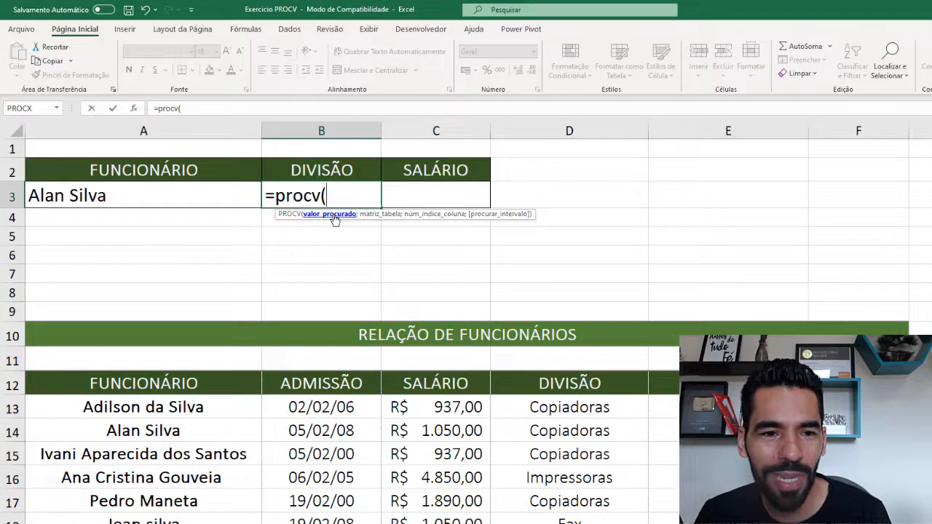
{"action": "left_click", "coordinate": [119, 202]}
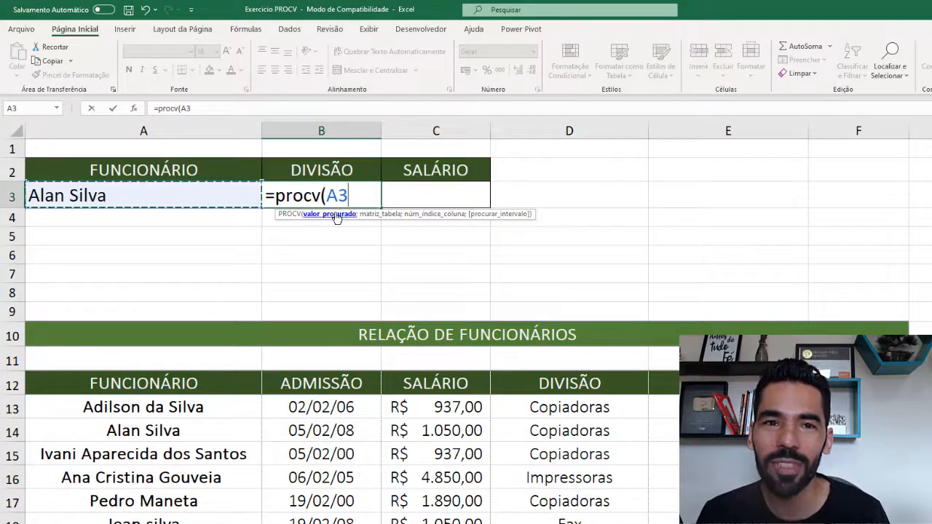
{"action": "type", "text": ";"}
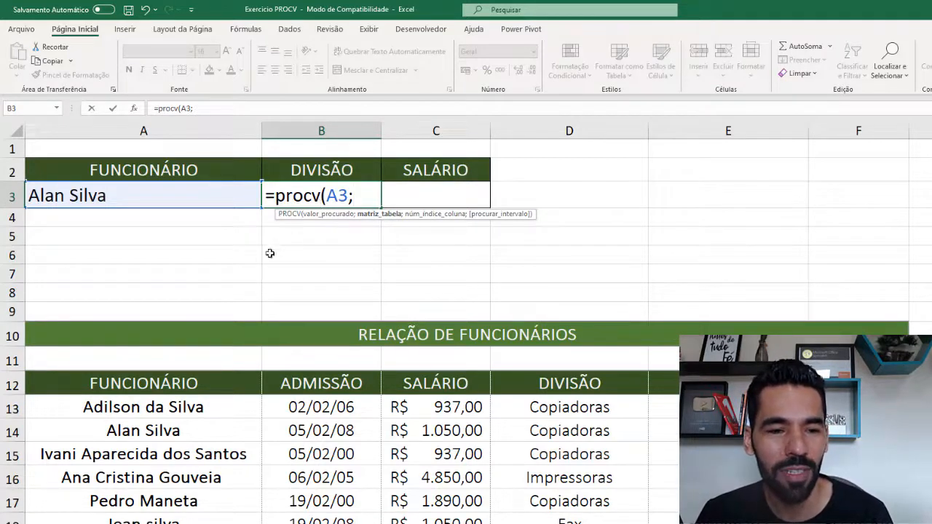
{"action": "left_click", "coordinate": [81, 385]}
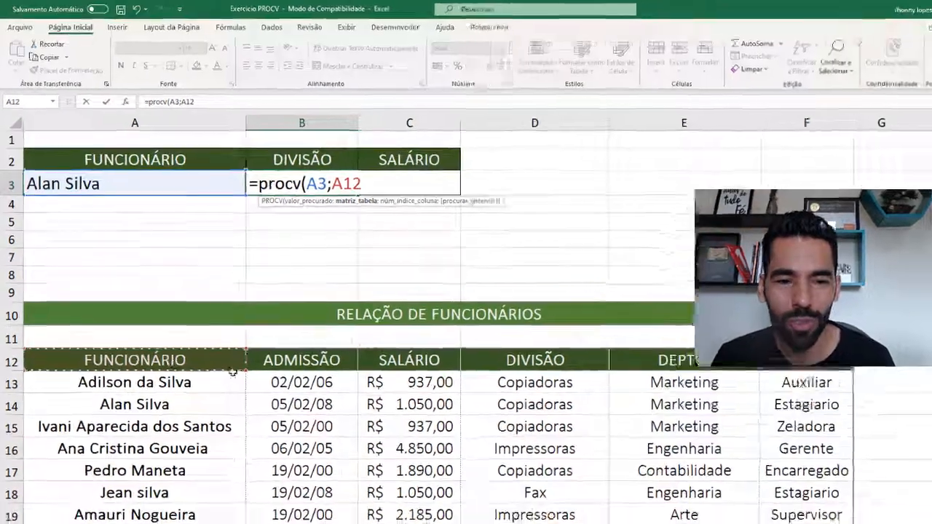
{"action": "left_click_drag", "start_coordinate": [233, 372], "coordinate": [719, 367]}
{"action": "scroll", "coordinate": [575, 324], "scroll_direction": "up", "scroll_amount": 11}
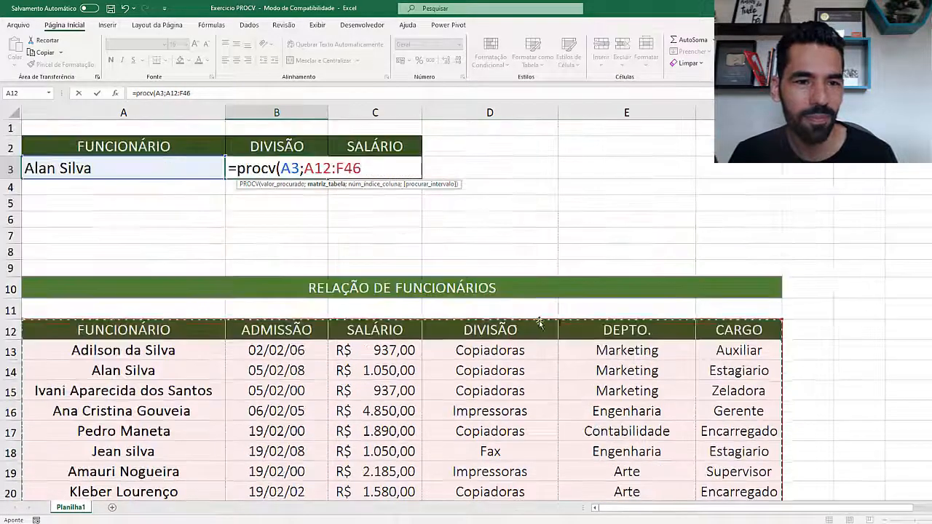
Complete B3 as =procv(A3;A12:F46;4;0) so it returns the division Copiadoras.
{"action": "left_click", "coordinate": [206, 93]}
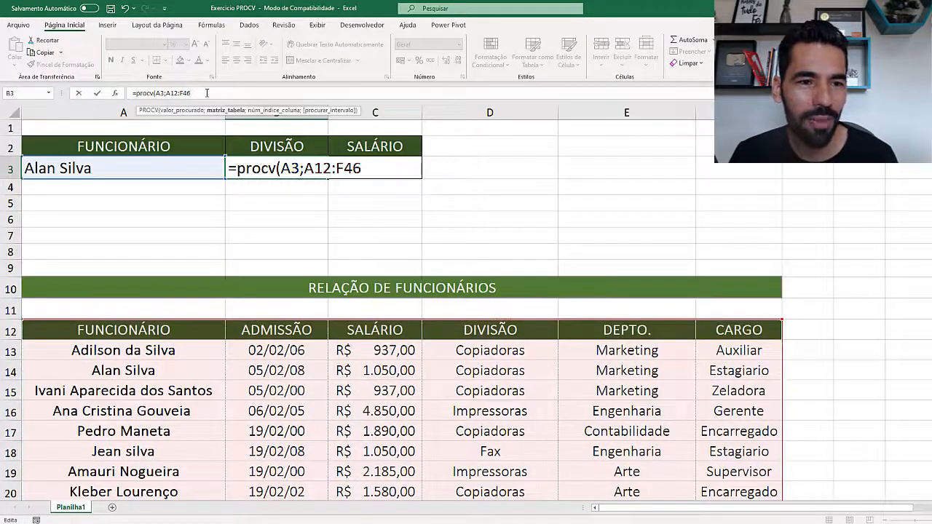
{"action": "type", "text": ";4"}
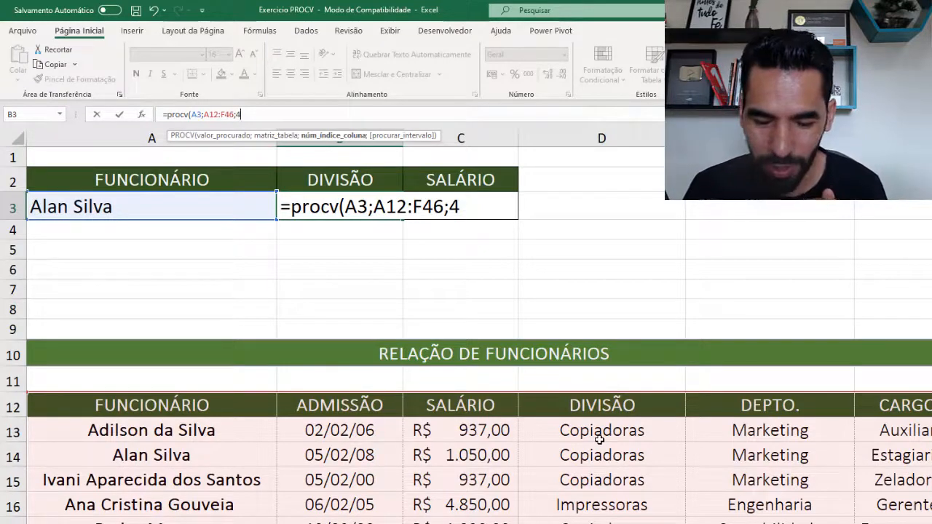
{"action": "type", "text": ";"}
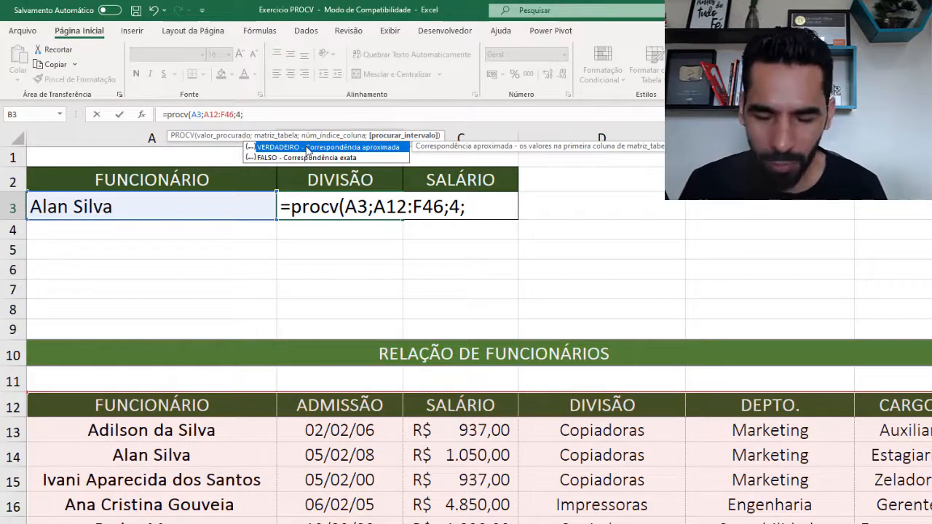
{"action": "type", "text": "0"}
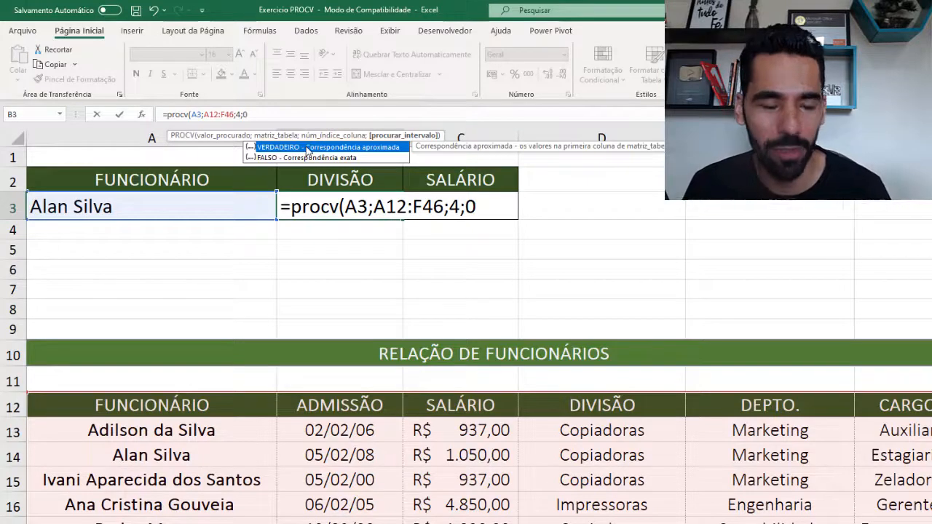
{"action": "type", "text": ")"}
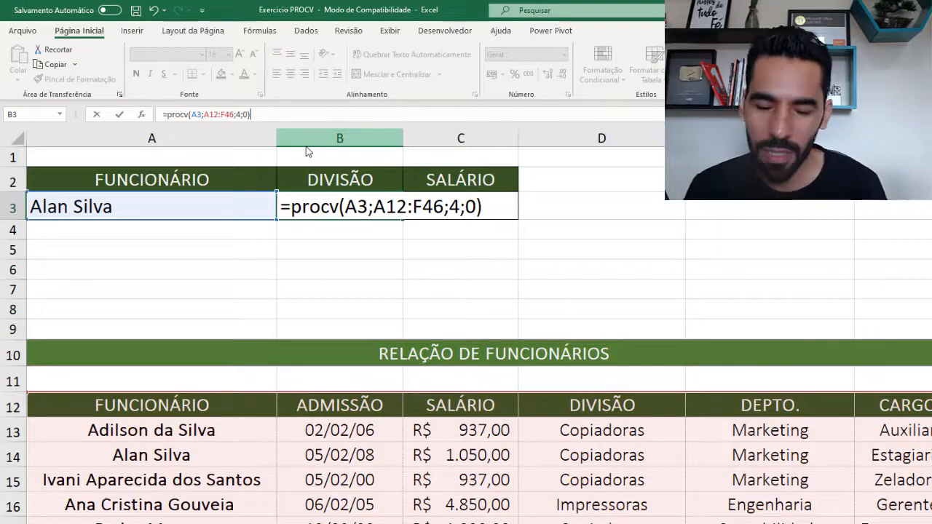
{"action": "key", "text": "Return"}
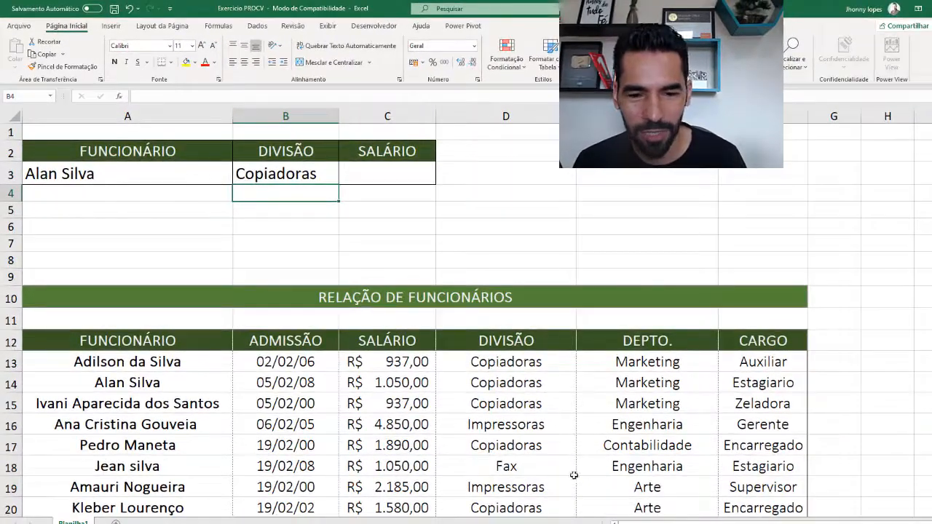
{"action": "left_click", "coordinate": [121, 173]}
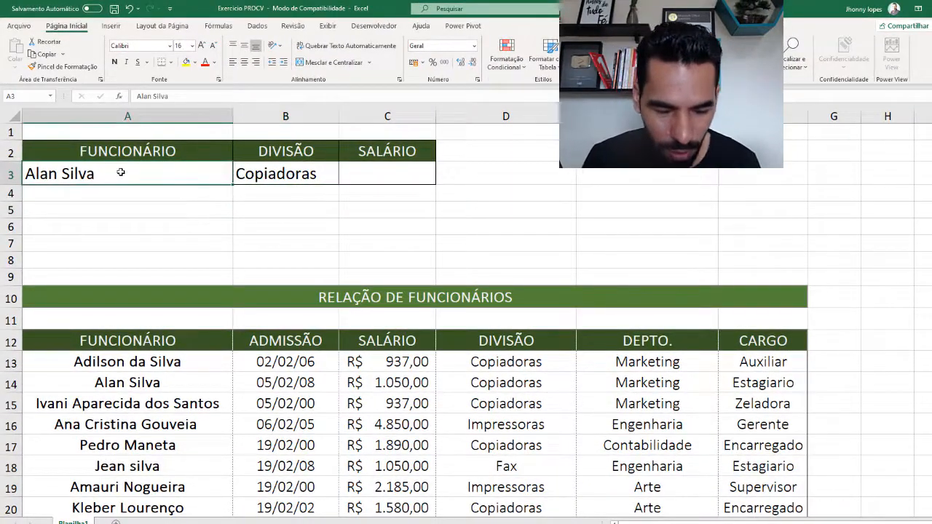
Put another employee's name in A3 so B3 shows division Fax, then check B3 and C3.
{"action": "type", "text": "Jean Sil"}
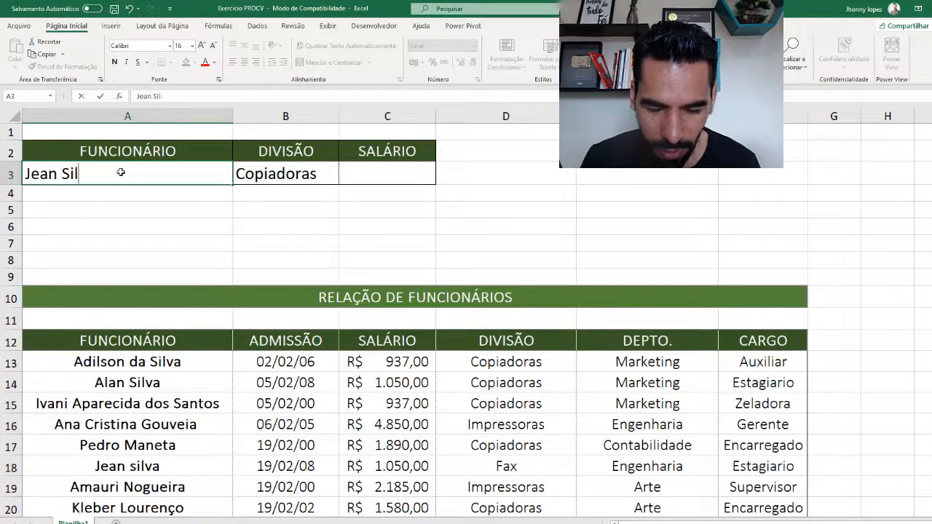
{"action": "type", "text": "va"}
{"action": "key", "text": "Return"}
{"action": "left_click", "coordinate": [285, 169]}
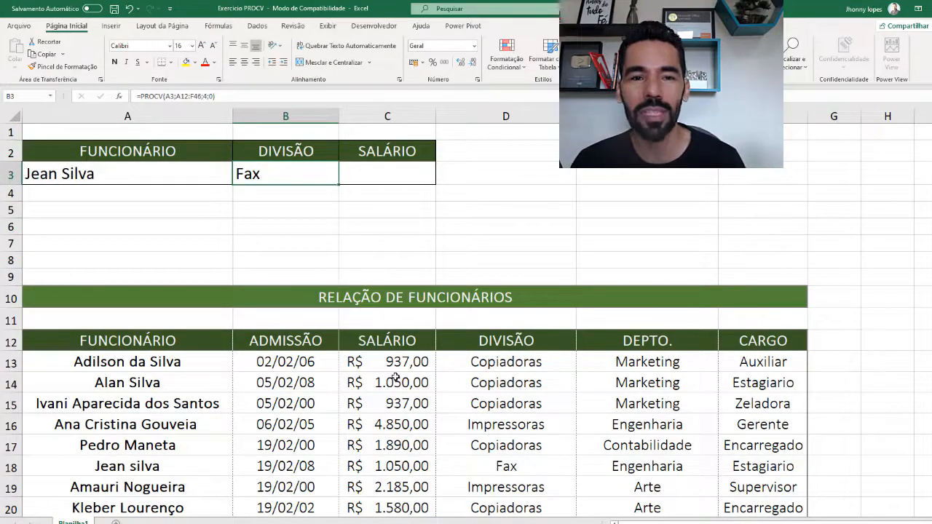
{"action": "left_click", "coordinate": [366, 173]}
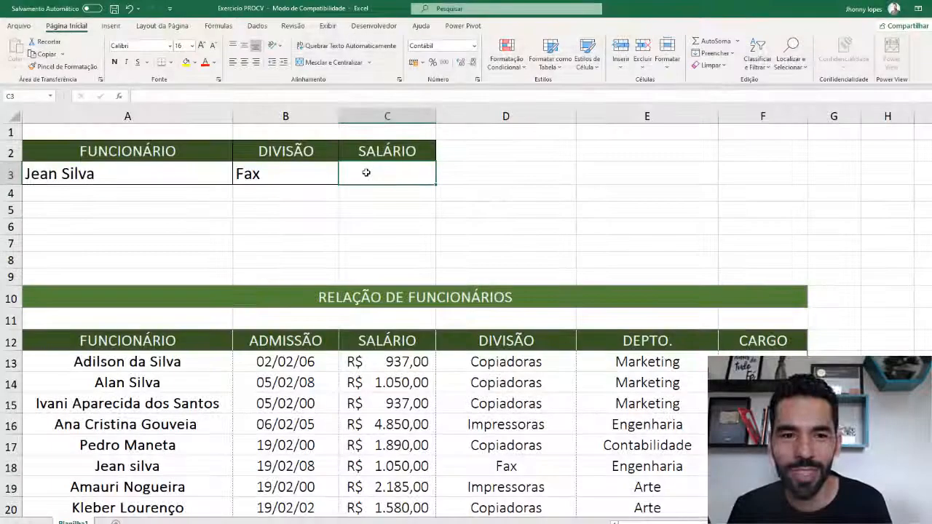
{"action": "left_click", "coordinate": [289, 171]}
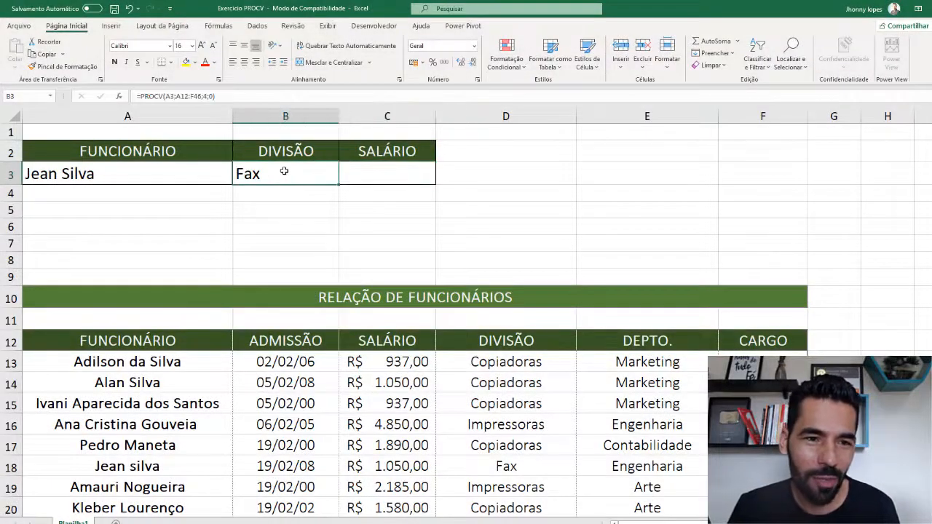
{"action": "left_click", "coordinate": [372, 173]}
Enter =procv(A3;A12:F46;3;0) in C3, returning the salary R$ 1.050,00.
{"action": "type", "text": "="}
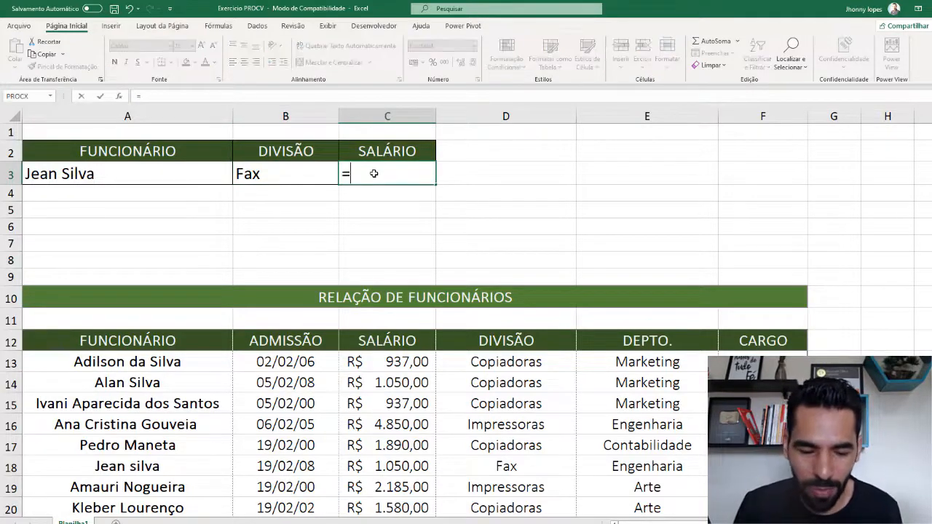
{"action": "type", "text": "proc"}
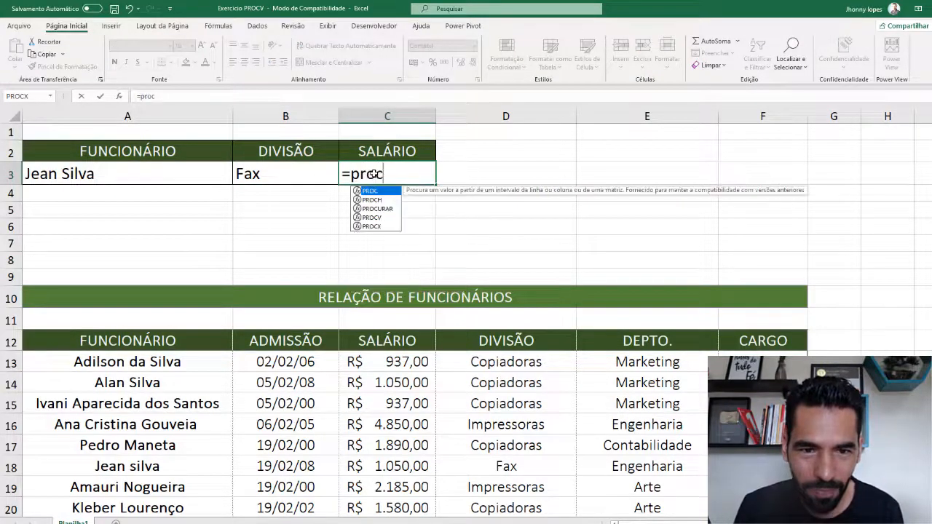
{"action": "type", "text": "v("}
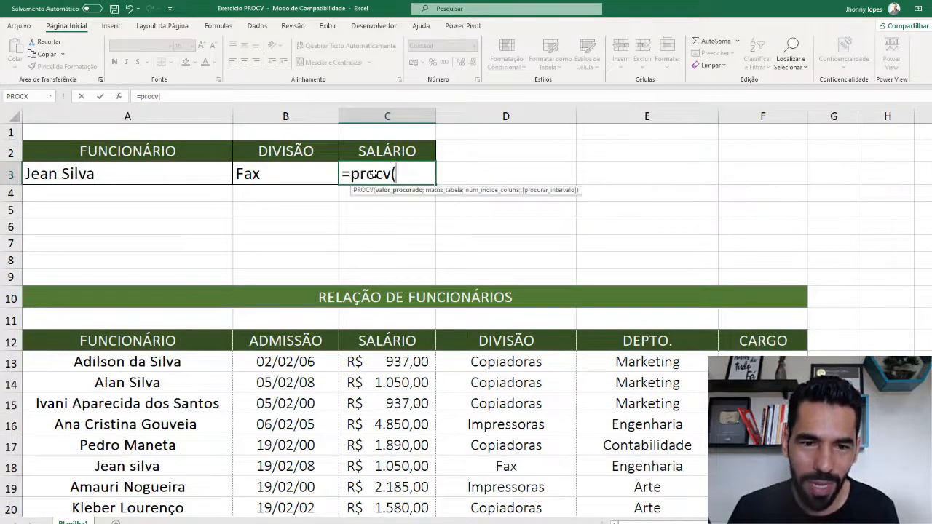
{"action": "left_click", "coordinate": [135, 173]}
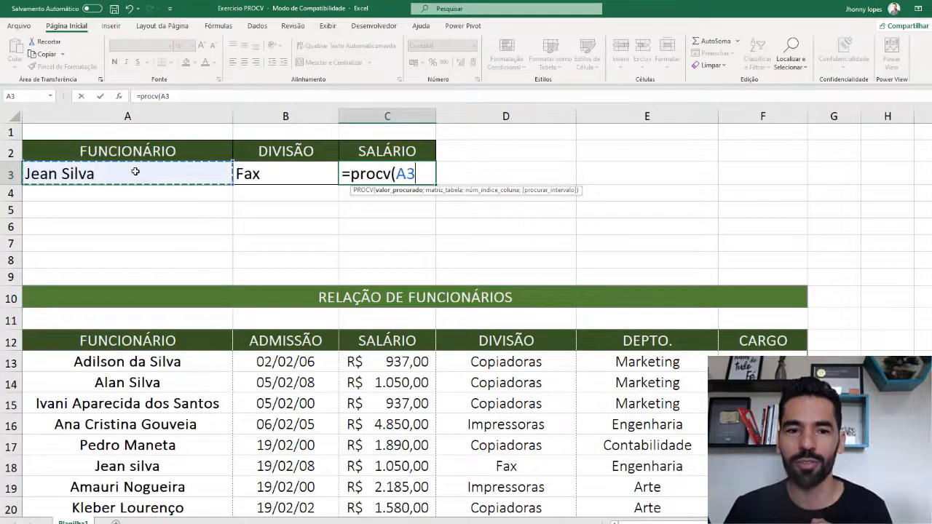
{"action": "type", "text": ";"}
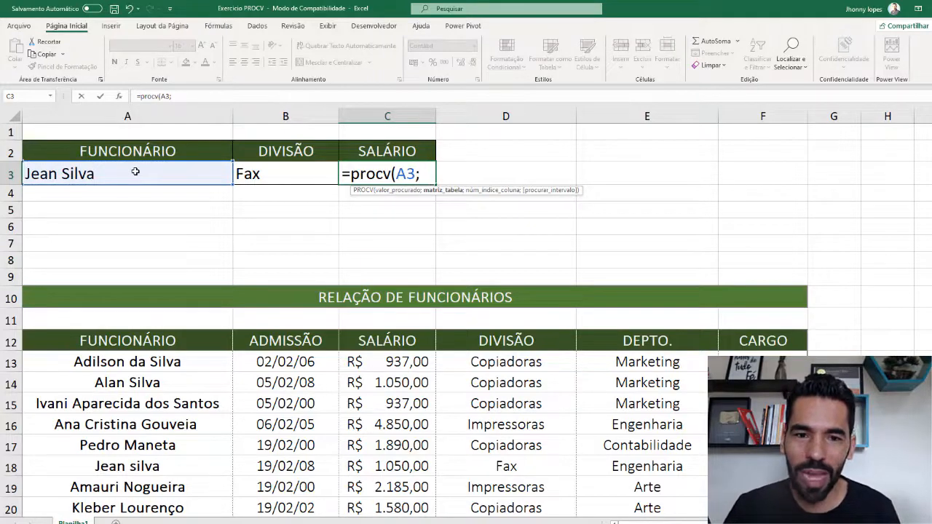
{"action": "left_click", "coordinate": [94, 341]}
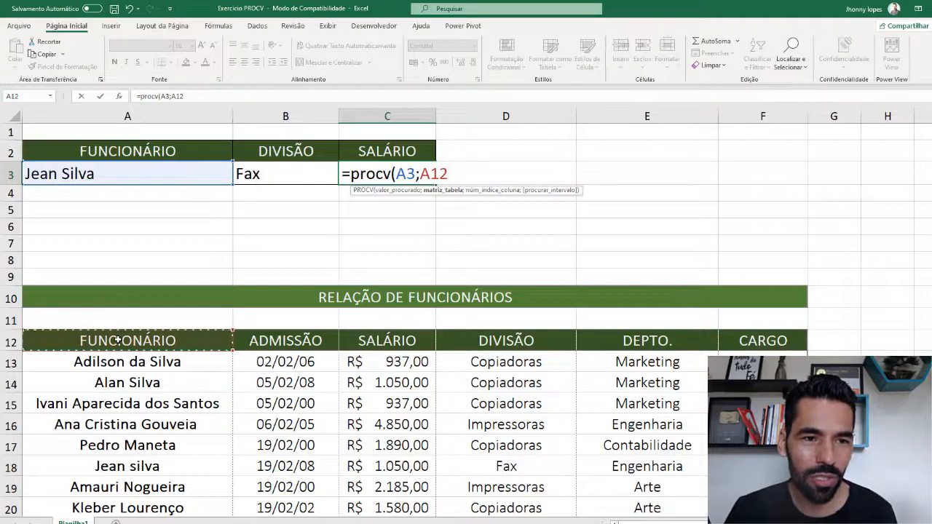
{"action": "scroll", "coordinate": [167, 342], "scroll_direction": "down", "scroll_amount": 14}
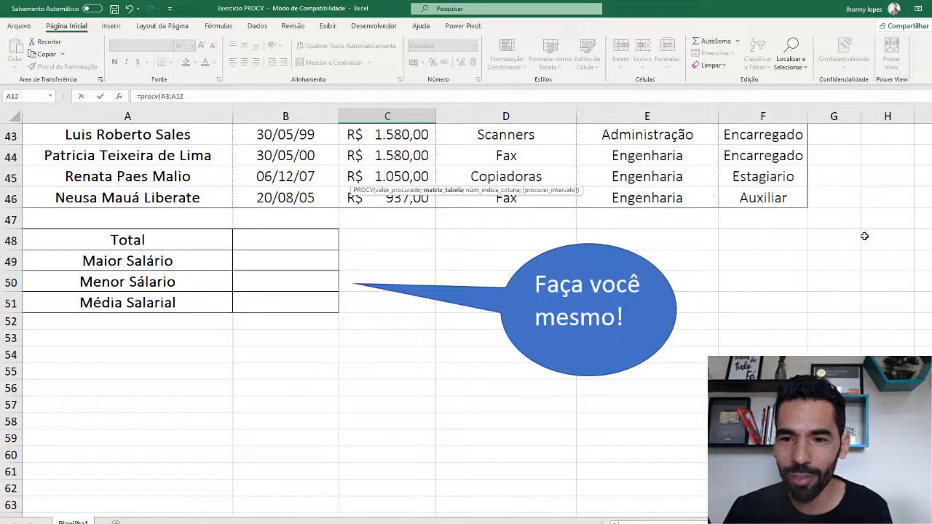
{"action": "left_click", "coordinate": [781, 198], "text": "shift"}
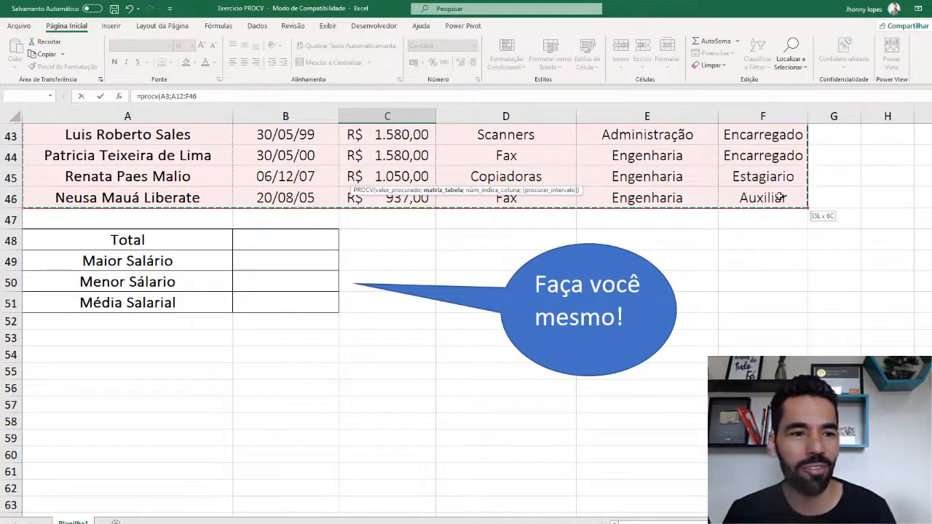
{"action": "scroll", "coordinate": [710, 269], "scroll_direction": "up", "scroll_amount": 1}
{"action": "scroll", "coordinate": [711, 269], "scroll_direction": "up", "scroll_amount": 13}
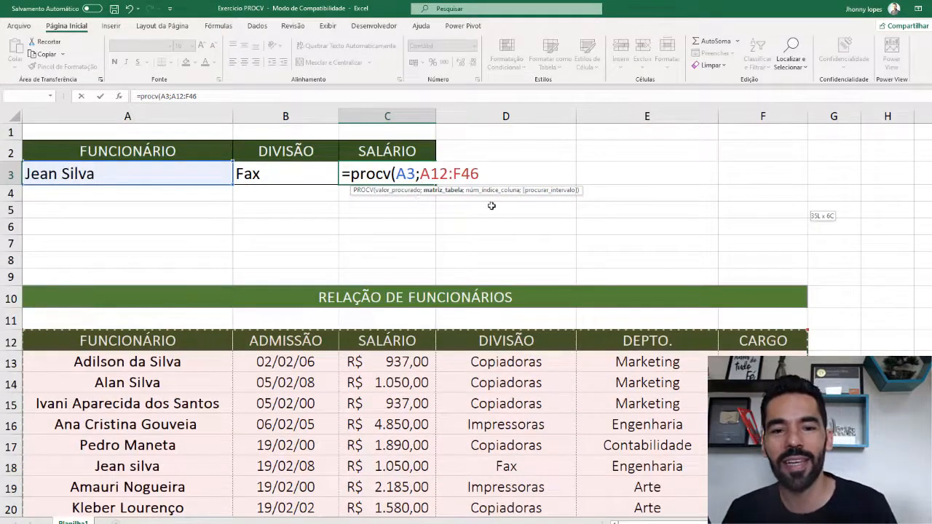
{"action": "type", "text": ";"}
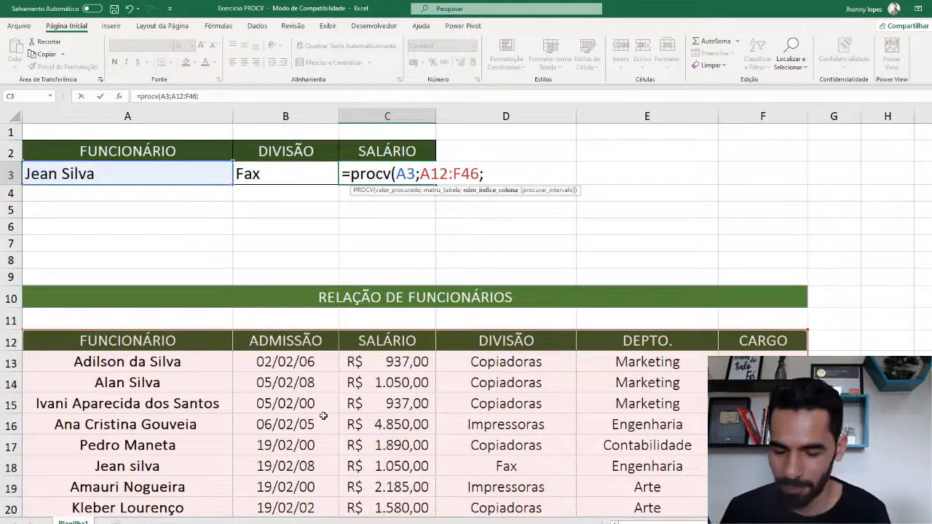
{"action": "type", "text": "3"}
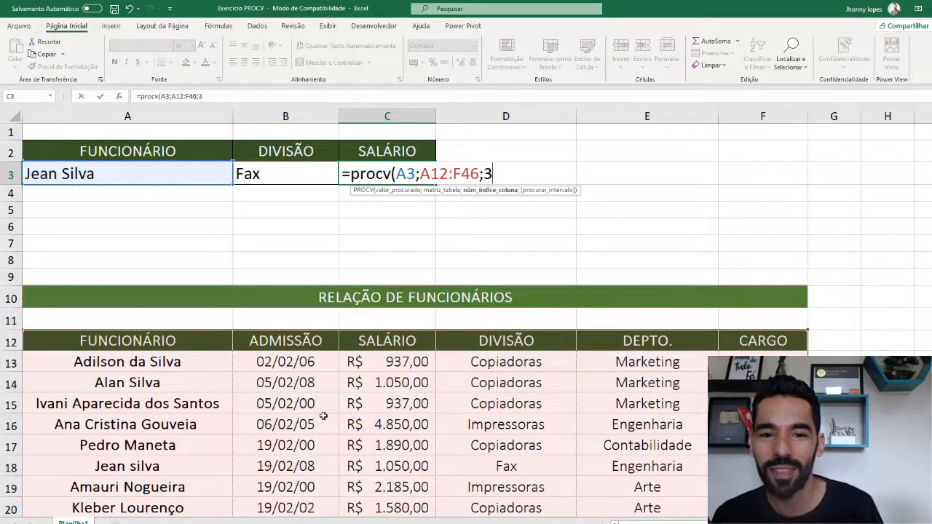
{"action": "type", "text": ";"}
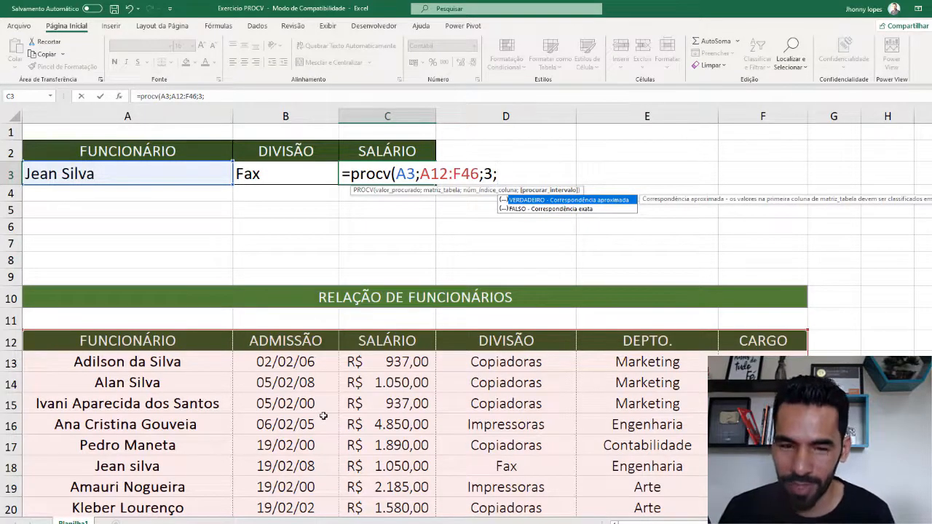
{"action": "type", "text": "0)"}
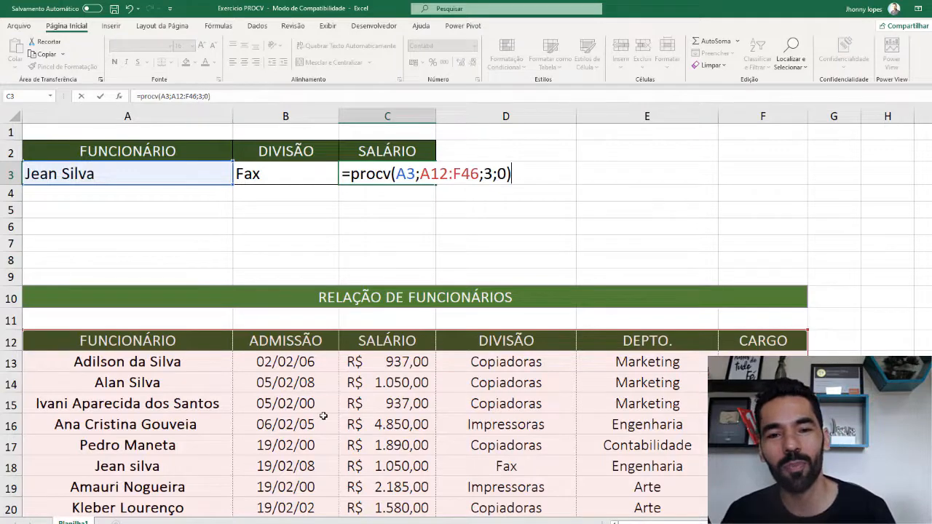
{"action": "key", "text": "Return"}
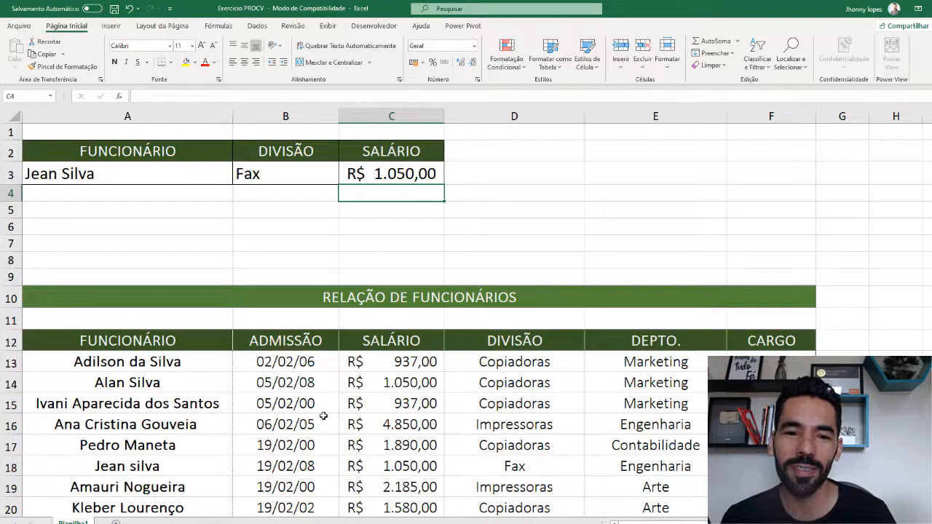
{"action": "left_click", "coordinate": [271, 167]}
Enter a different employee's name in A3, giving division Impressoras and salary R$ 2.185,00.
{"action": "left_click", "coordinate": [388, 169]}
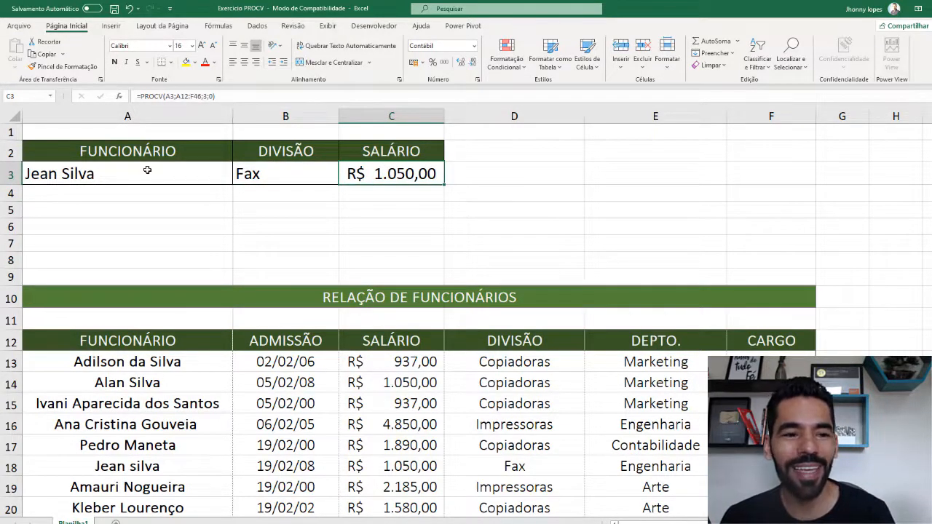
{"action": "left_click_drag", "start_coordinate": [147, 171], "coordinate": [380, 168]}
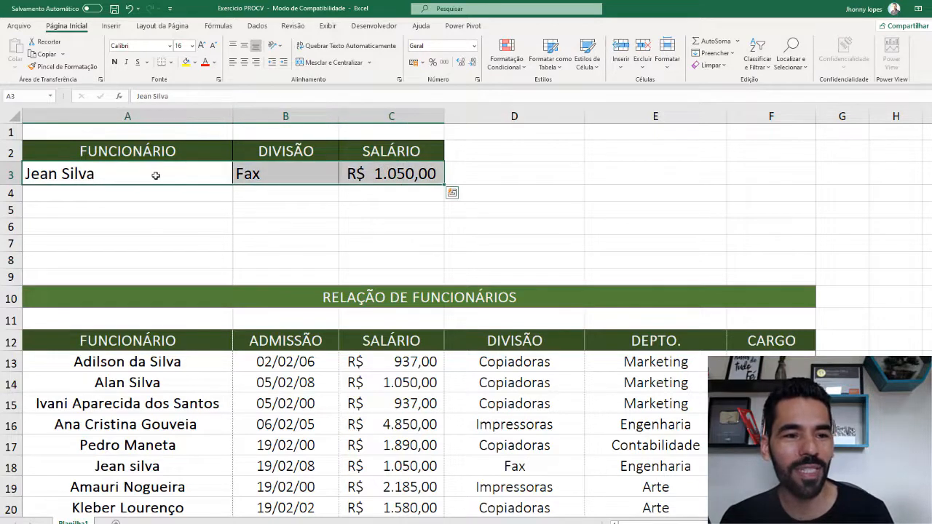
{"action": "left_click", "coordinate": [156, 176]}
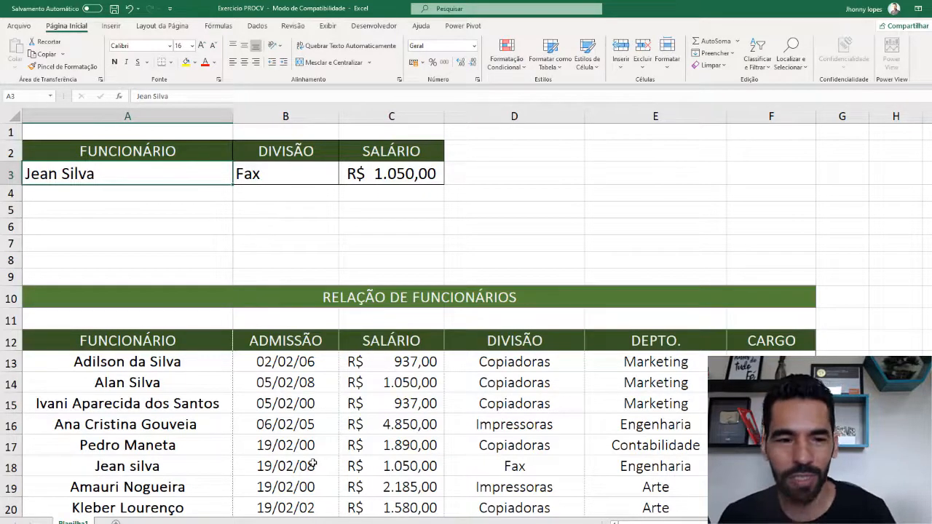
{"action": "scroll", "coordinate": [185, 427], "scroll_direction": "down", "scroll_amount": 1}
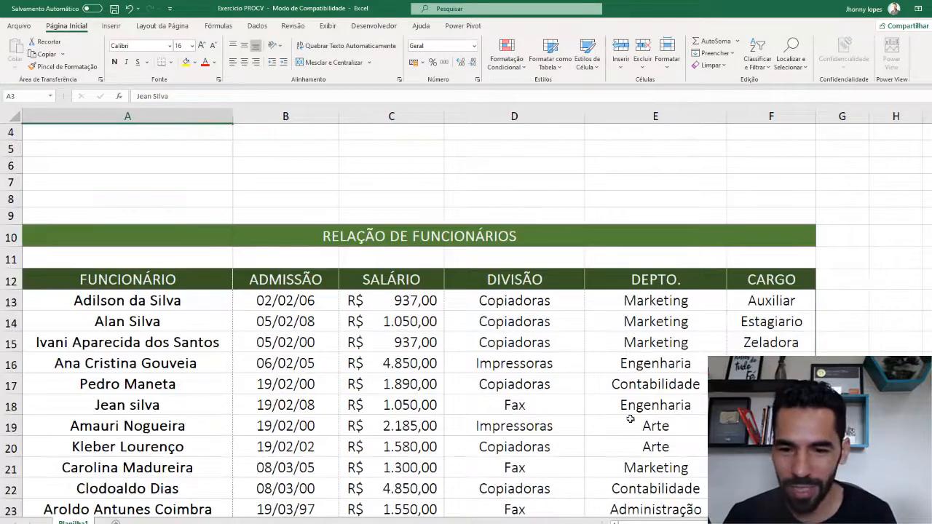
{"action": "type", "text": "Amauri No"}
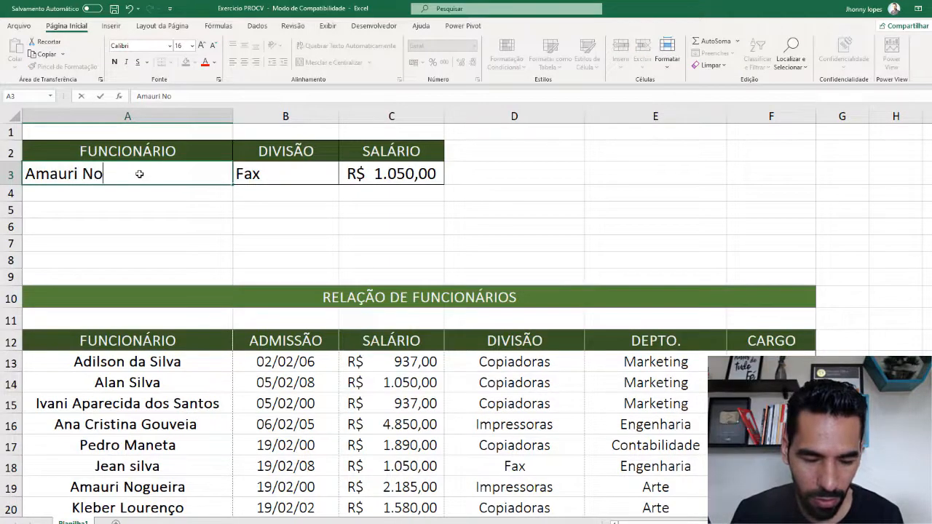
{"action": "type", "text": "gueira"}
{"action": "key", "text": "Return"}
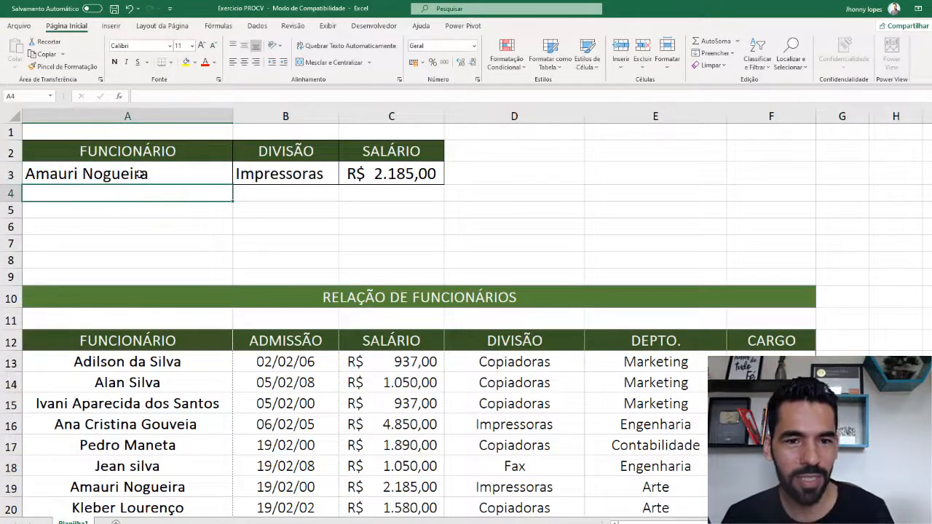
{"action": "left_click", "coordinate": [319, 167]}
{"action": "left_click", "coordinate": [377, 178]}
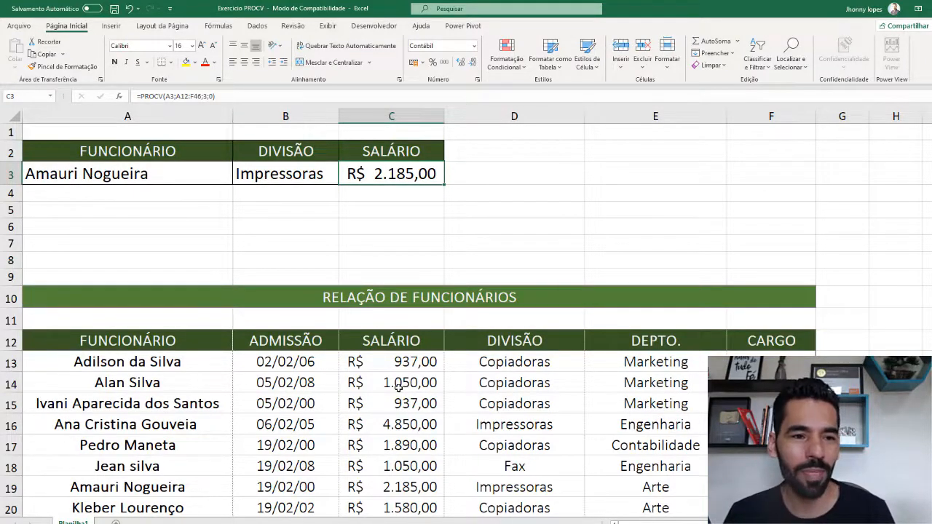
{"action": "left_click", "coordinate": [198, 175]}
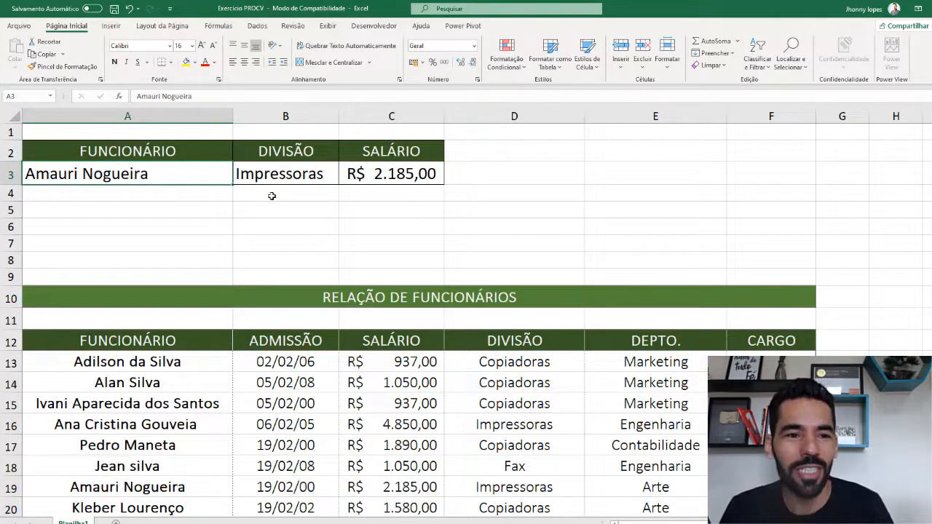
{"action": "double_click", "coordinate": [315, 173]}
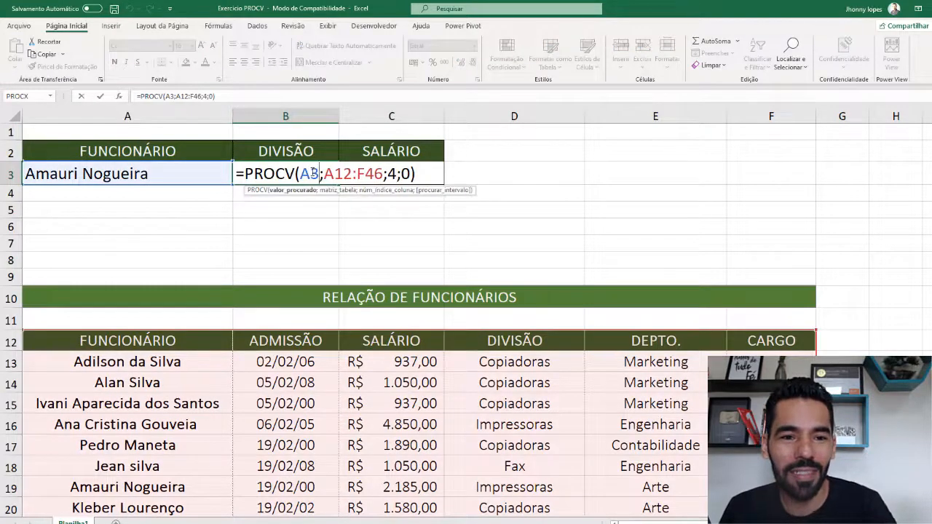
{"action": "left_click", "coordinate": [350, 173]}
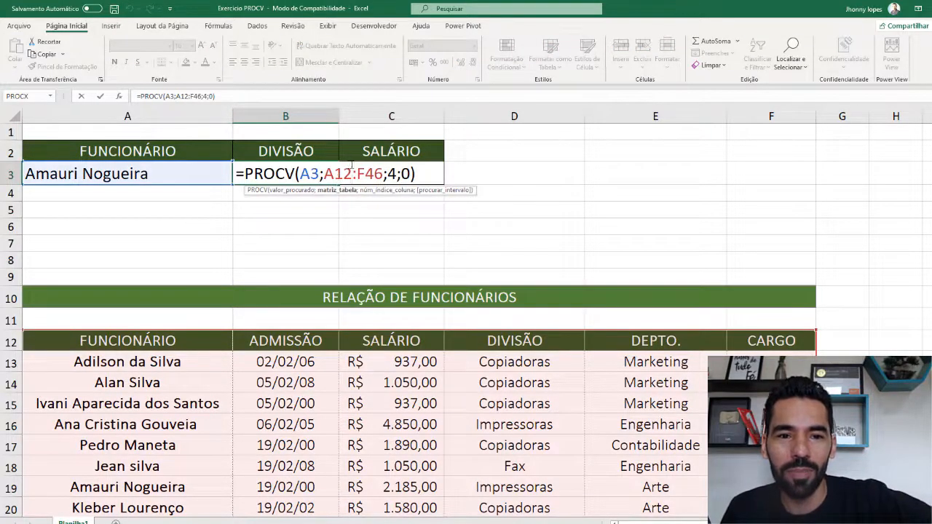
{"action": "left_click", "coordinate": [397, 173]}
{"action": "left_click", "coordinate": [410, 173]}
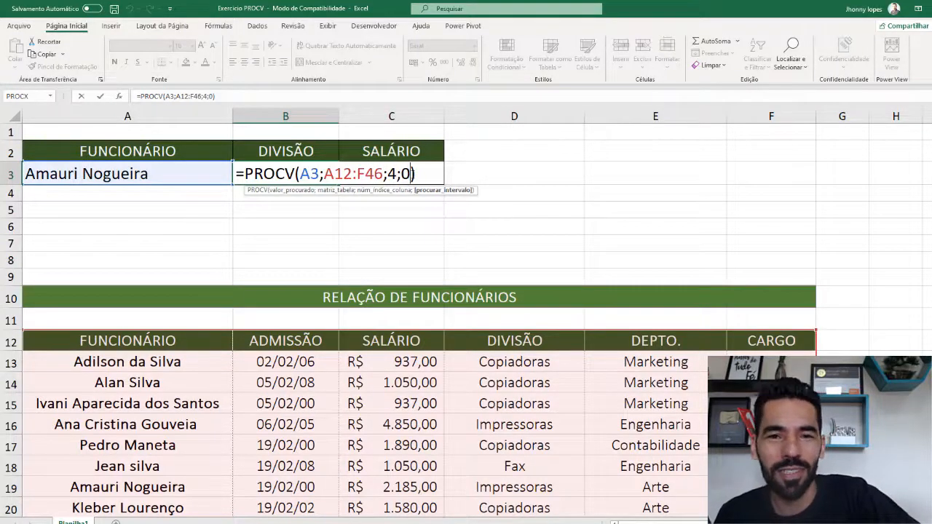
{"action": "key", "text": "Return"}
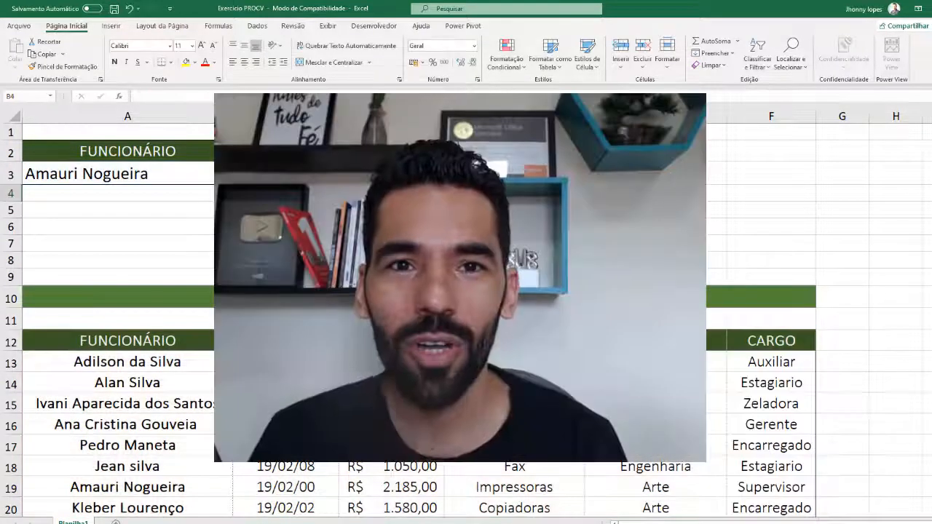